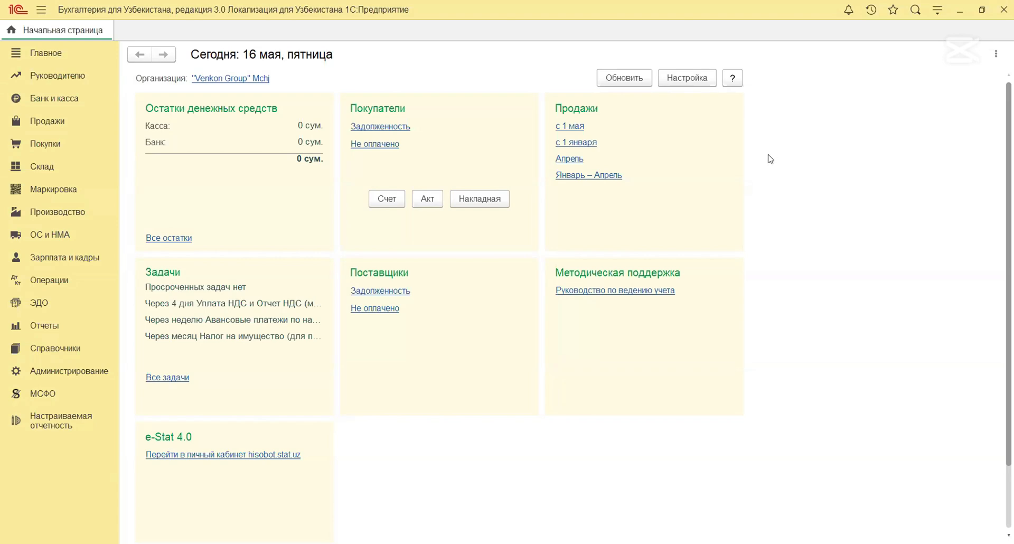
# Connect the cryptography component in the EDO and cryptography settings, then close the settings.
pyautogui.click(41, 305)
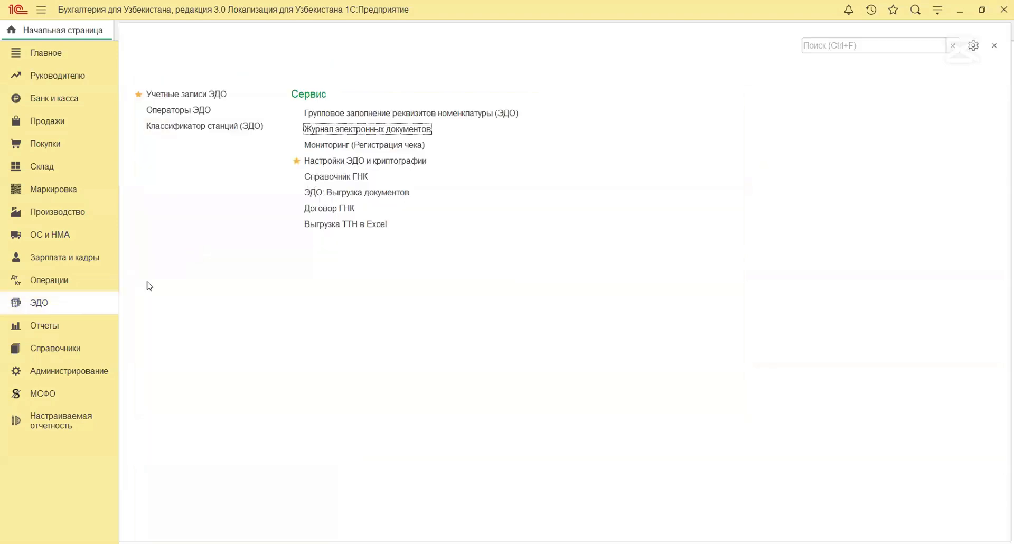
pyautogui.click(389, 165)
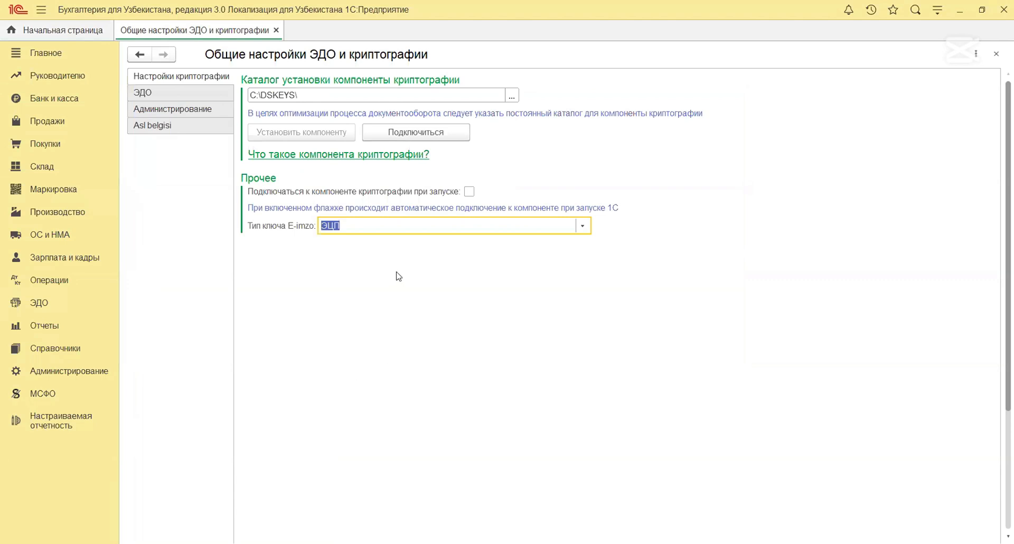
pyautogui.click(395, 130)
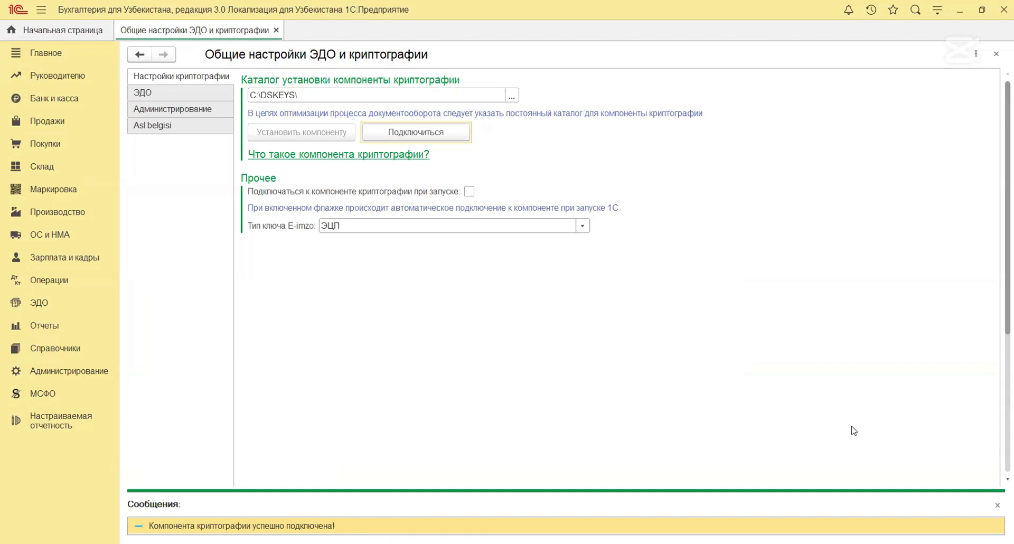
pyautogui.click(996, 503)
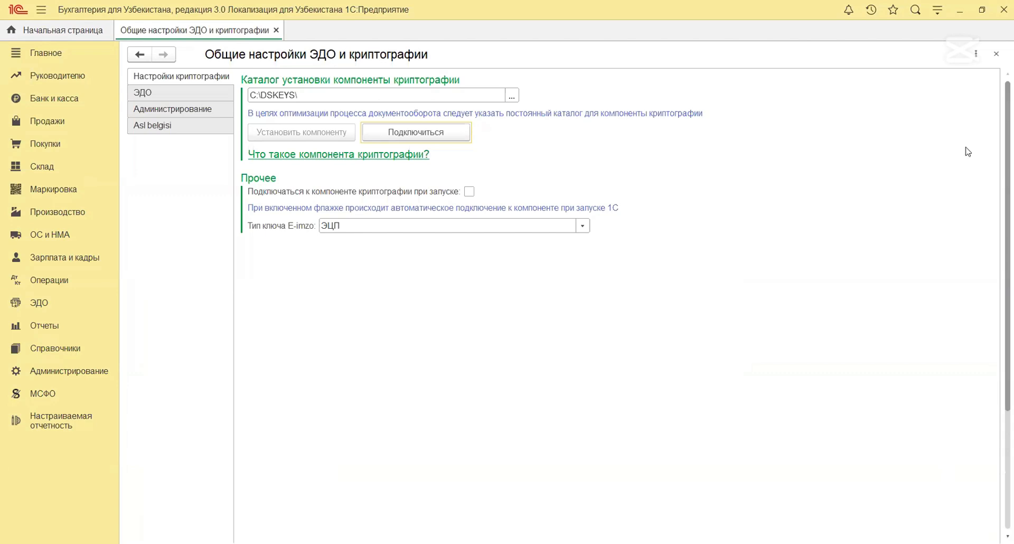
pyautogui.press('Escape')
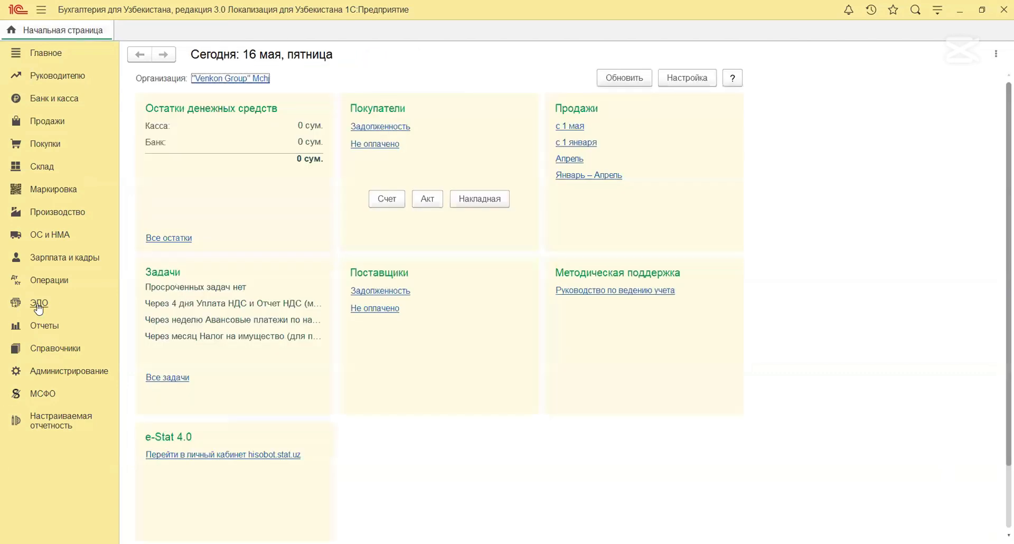
# Create an EDO account with operator Soliq service for organization "Venkon Group" Mchj and close its card.
pyautogui.click(39, 309)
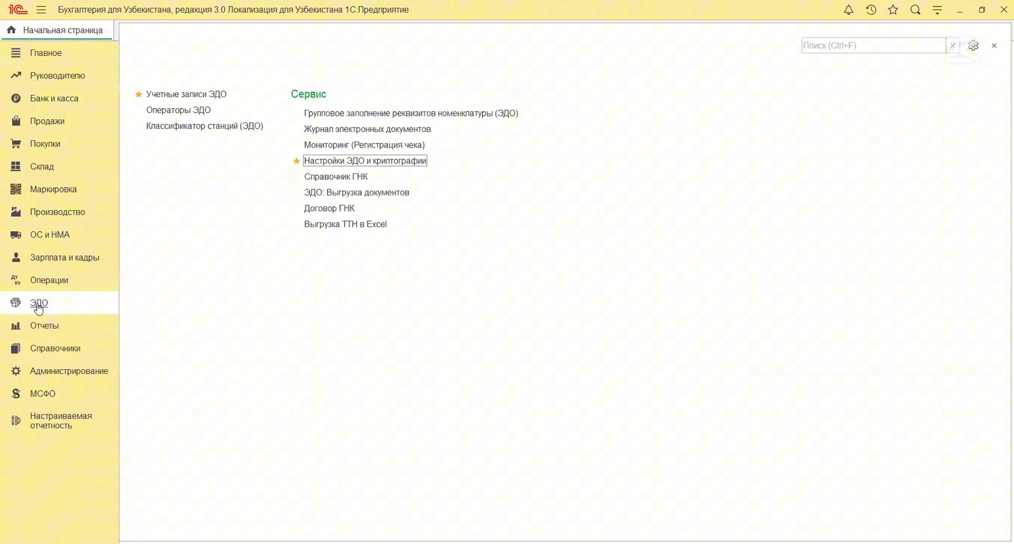
pyautogui.click(198, 96)
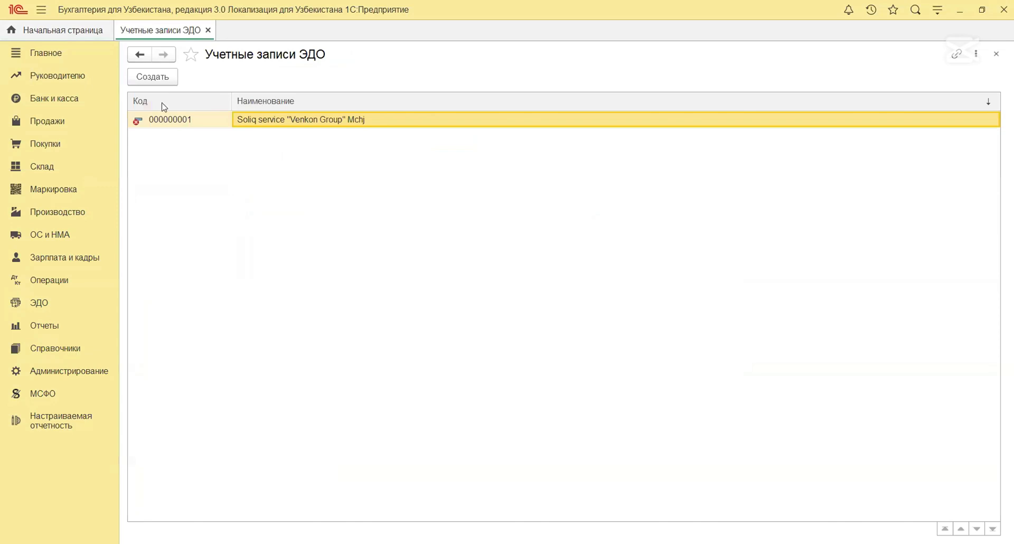
pyautogui.click(152, 79)
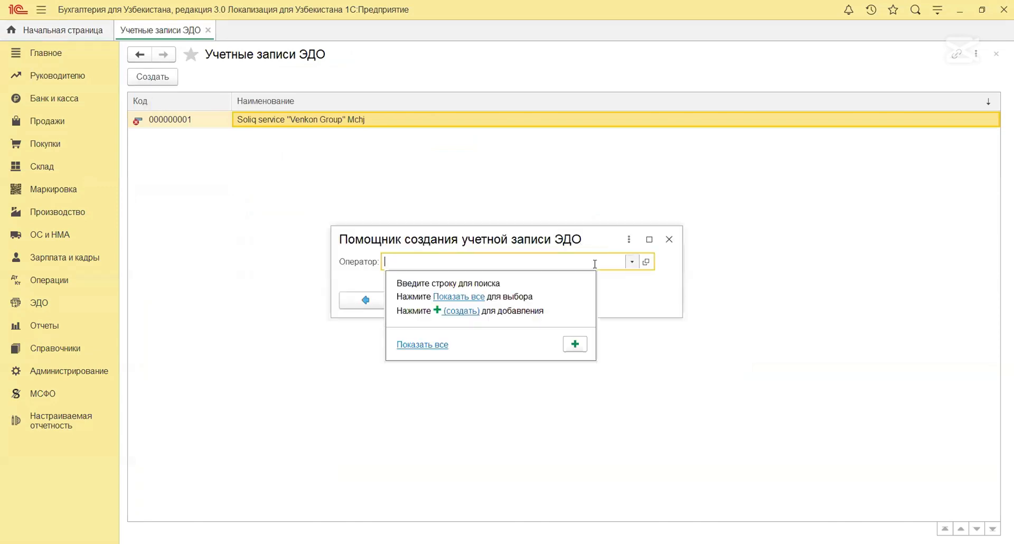
pyautogui.click(436, 346)
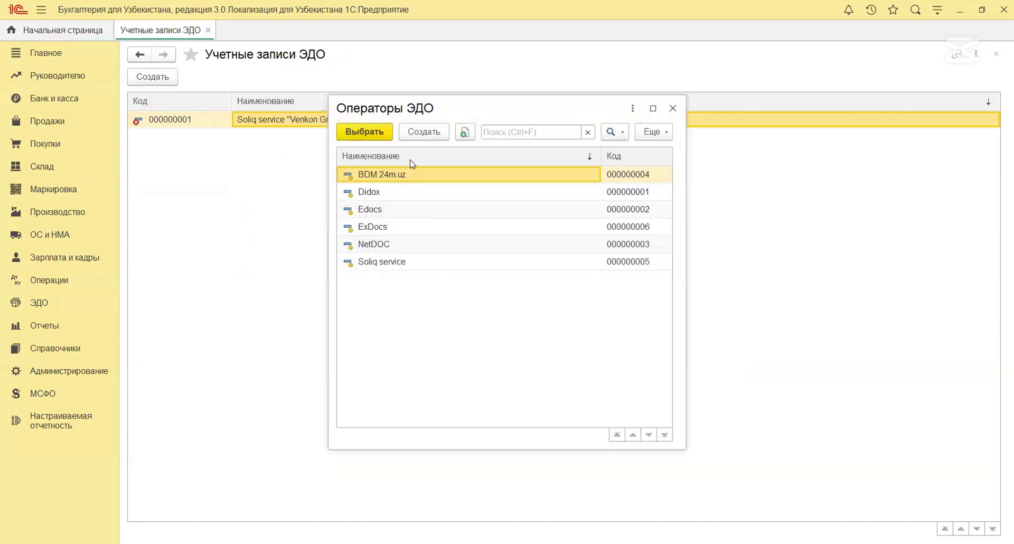
pyautogui.doubleClick(383, 264)
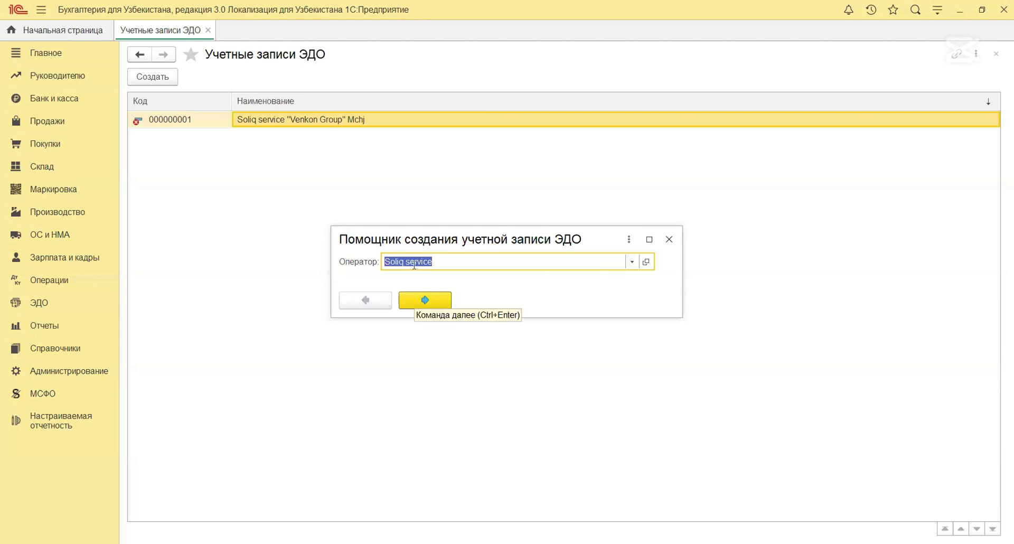
pyautogui.hotkey('ctrl', 'Return')
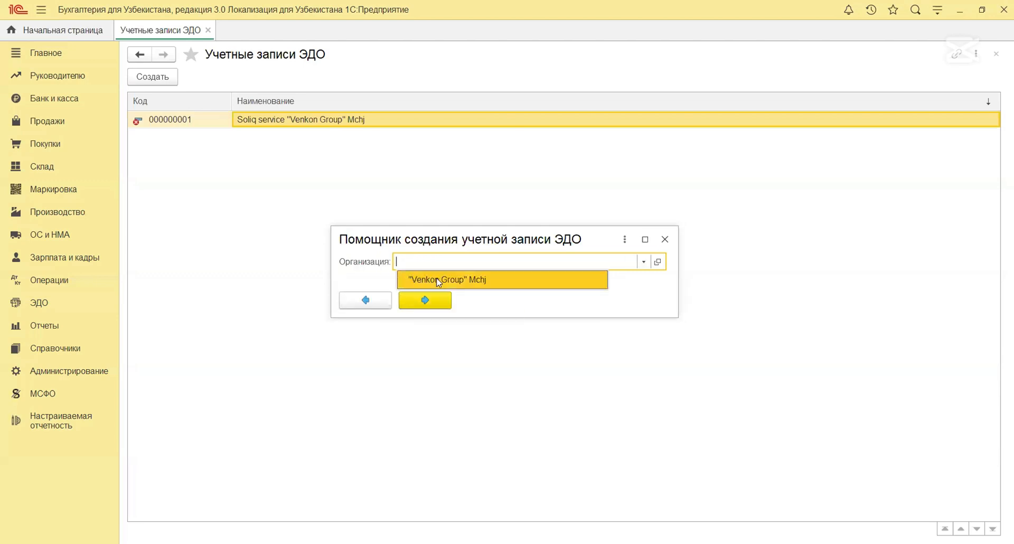
pyautogui.click(436, 279)
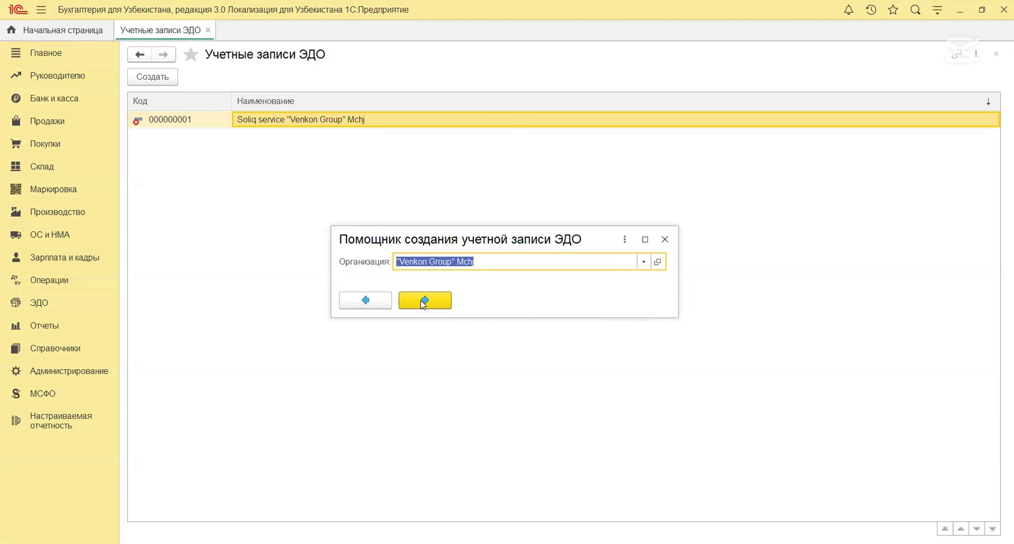
pyautogui.click(424, 300)
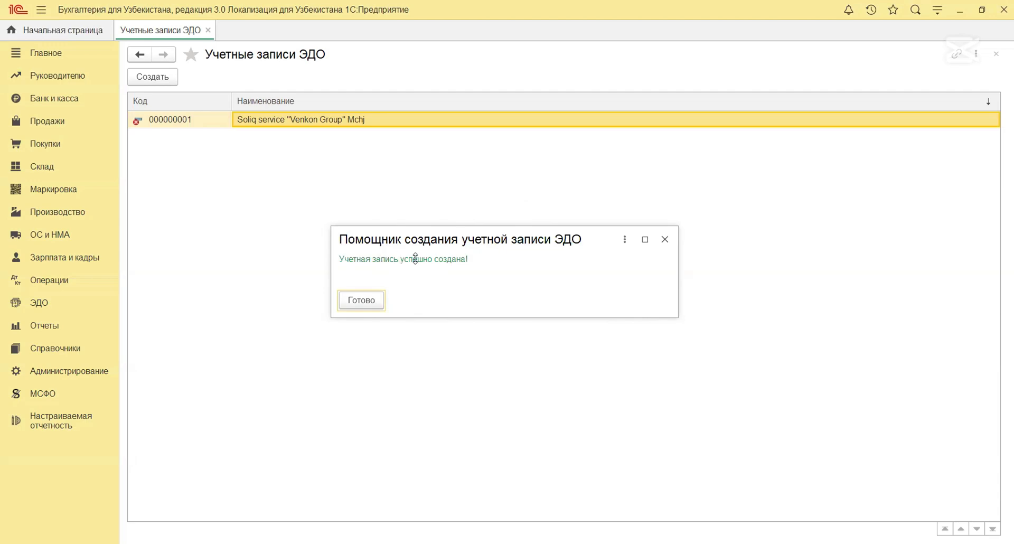
pyautogui.click(349, 302)
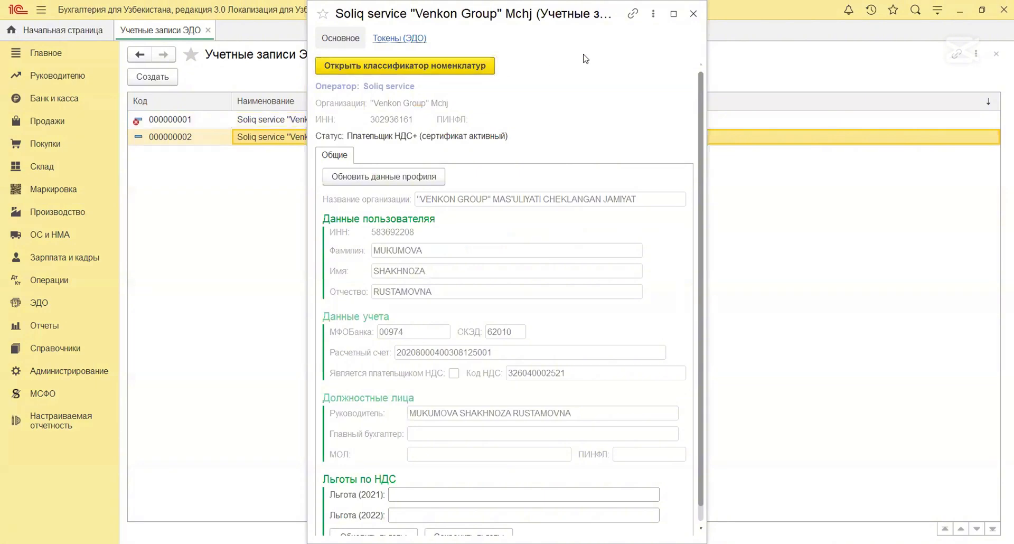
pyautogui.click(693, 13)
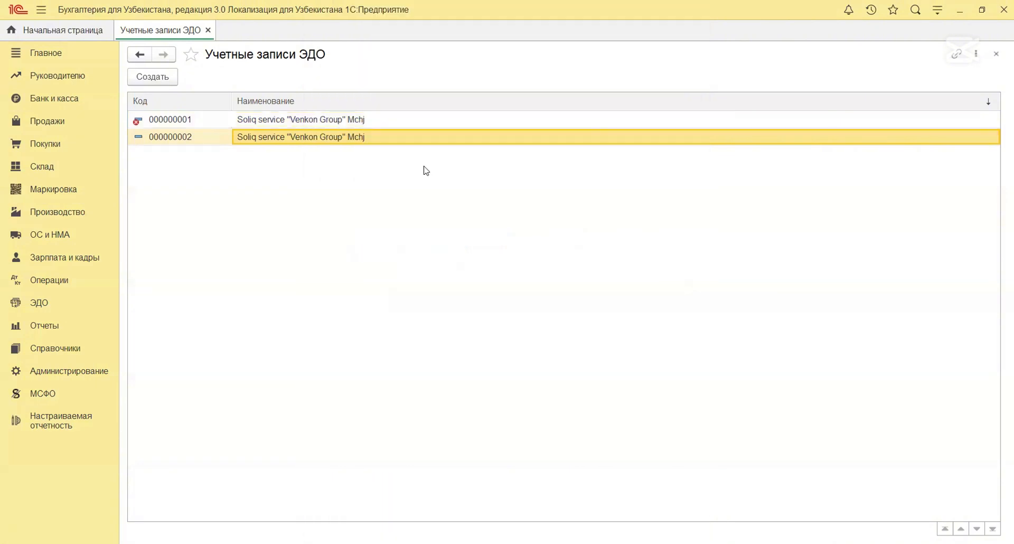
# Set the electronic document journal's current account to Soliq service "Venkon Group" Mchj, apply the settings and close the journal.
pyautogui.click(39, 308)
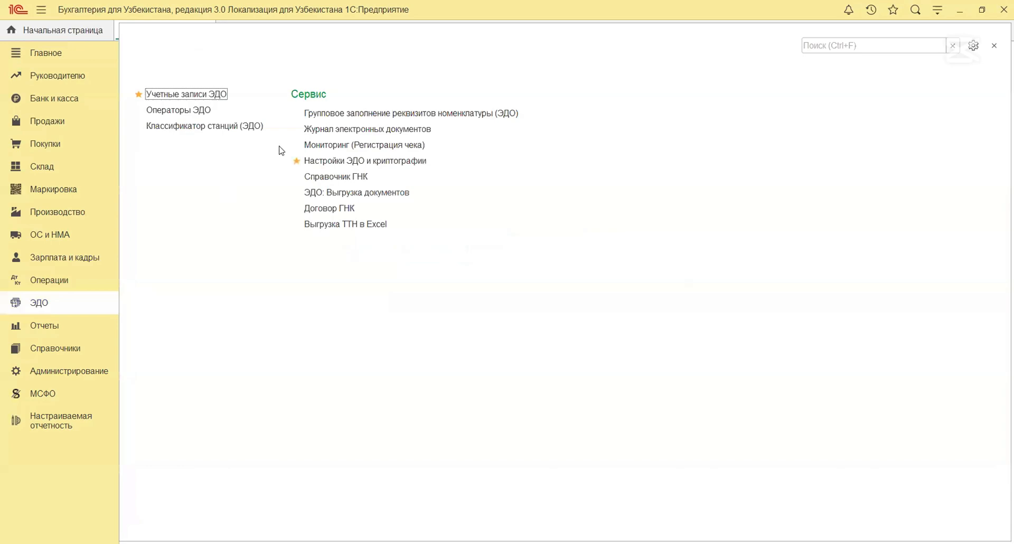
pyautogui.click(322, 132)
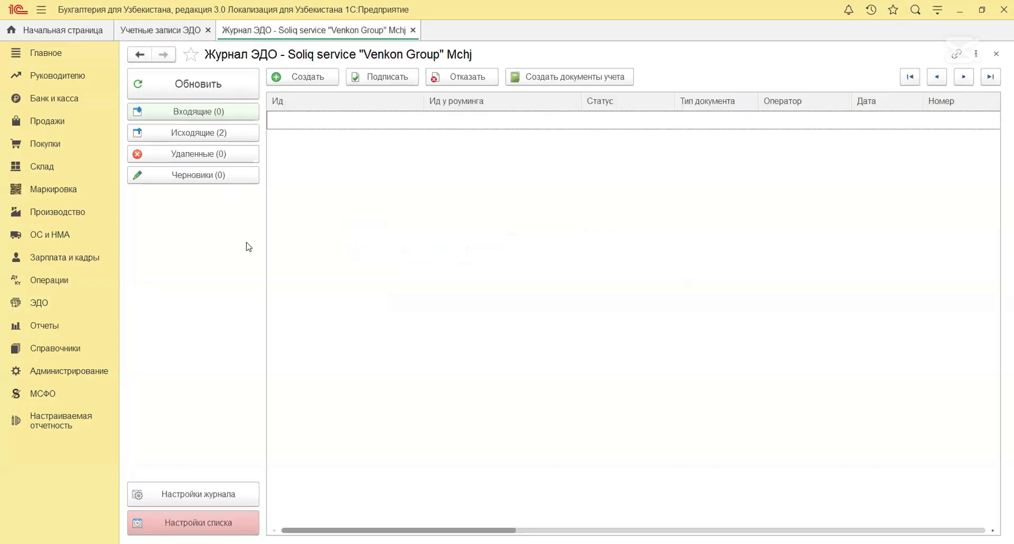
pyautogui.click(208, 501)
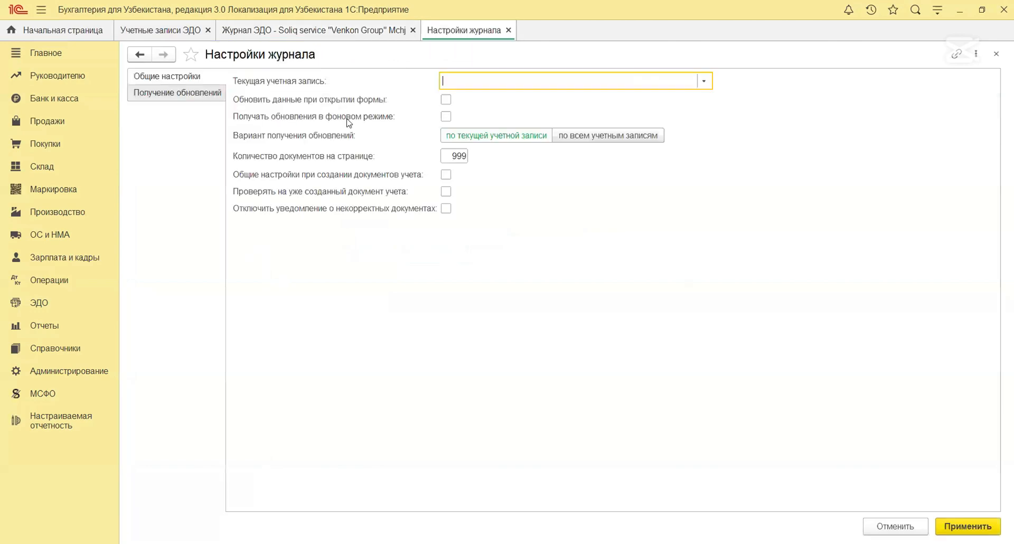
pyautogui.click(703, 83)
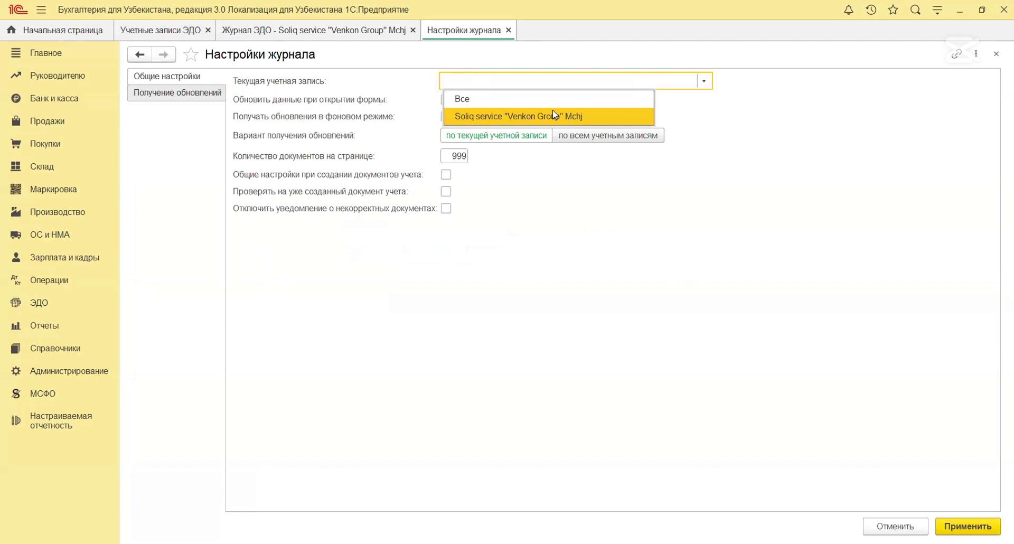
pyautogui.click(527, 117)
pyautogui.click(967, 526)
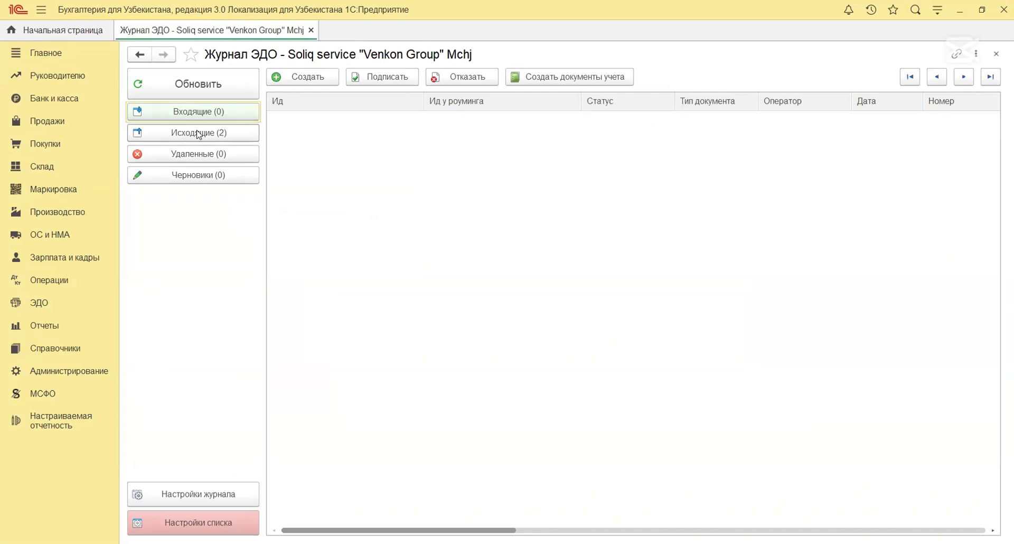
pyautogui.click(310, 30)
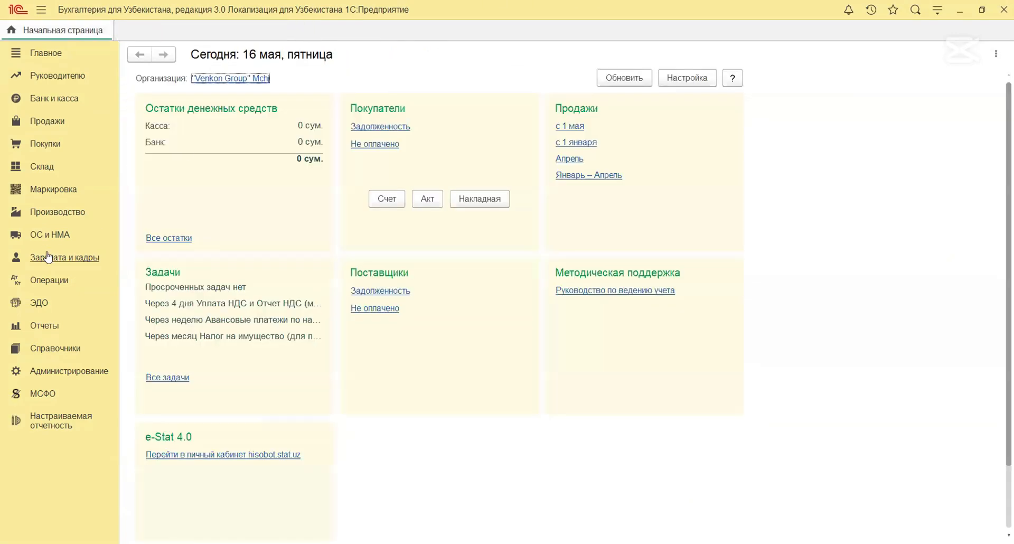
# Add a main EDO account for "Venkon Group" Mchj in the EDO settings, choosing the Soliq service account not marked for deletion.
pyautogui.click(44, 308)
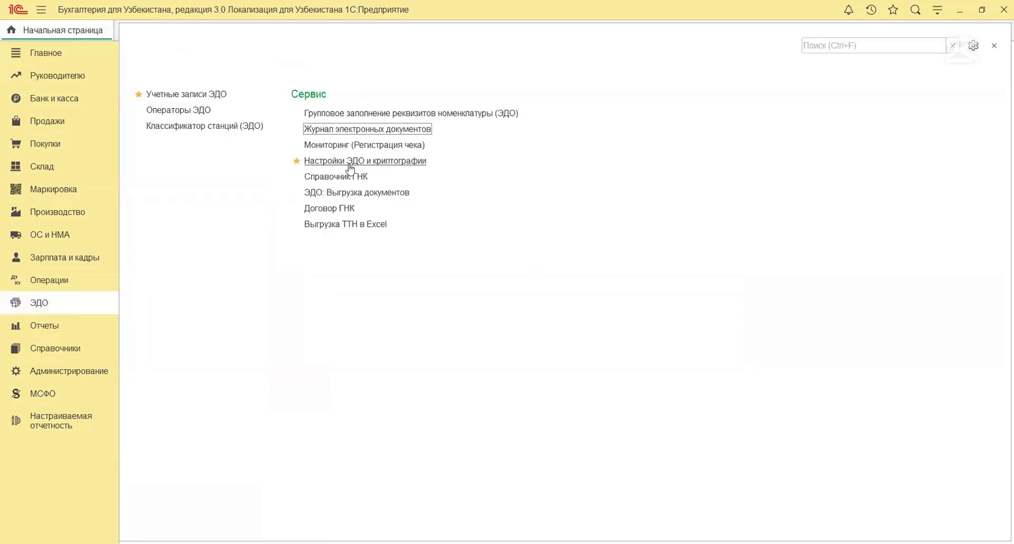
pyautogui.click(349, 168)
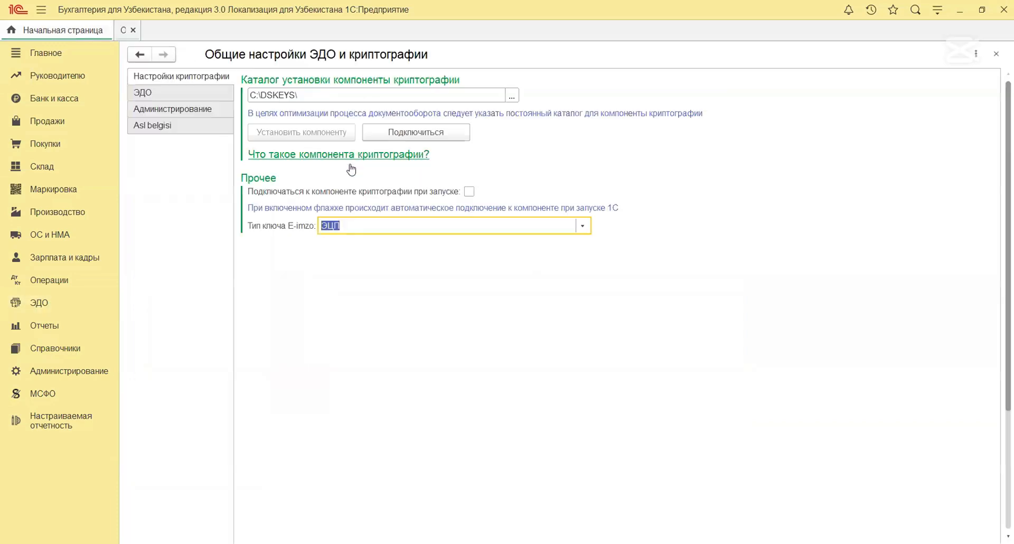
pyautogui.click(155, 95)
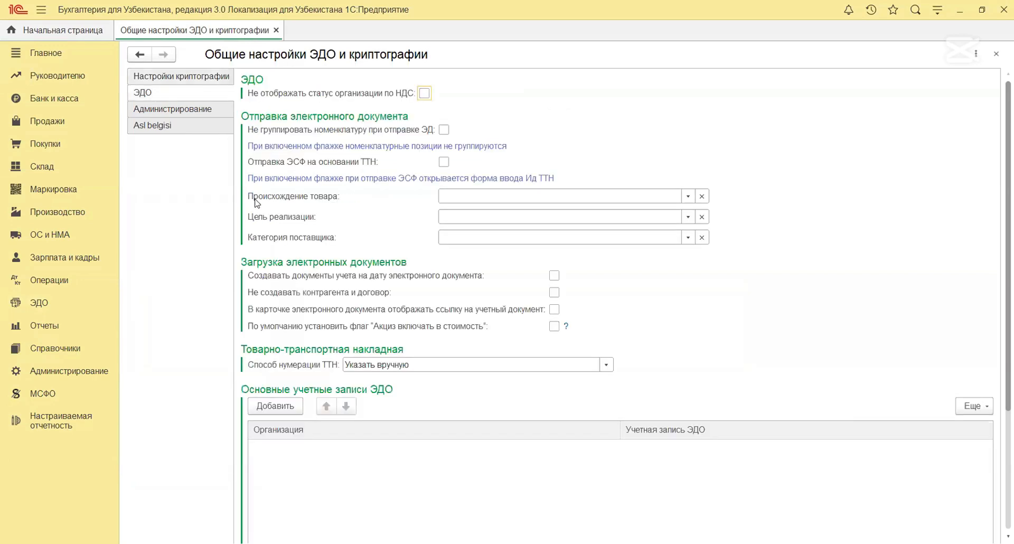
pyautogui.scroll(-3, 287, 369)
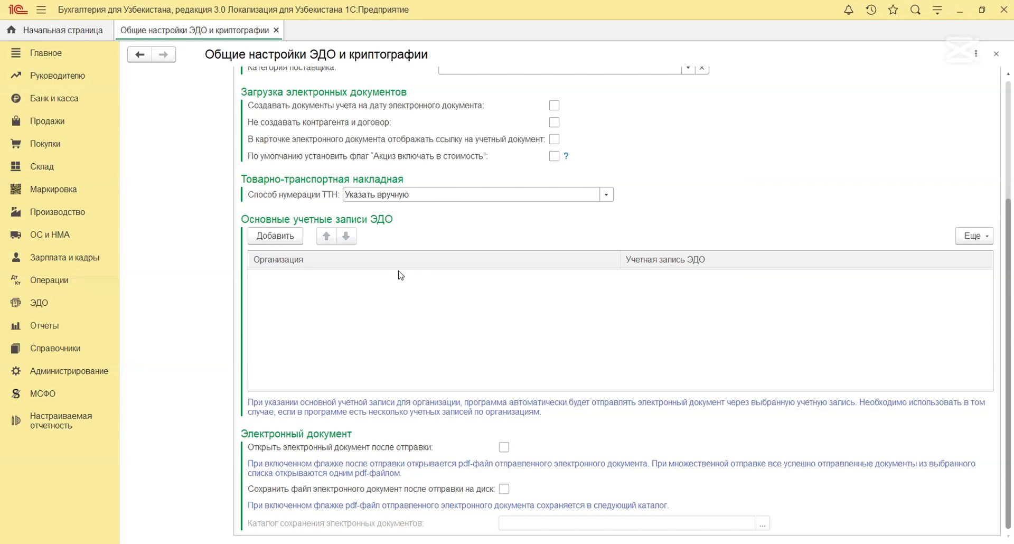
pyautogui.click(275, 235)
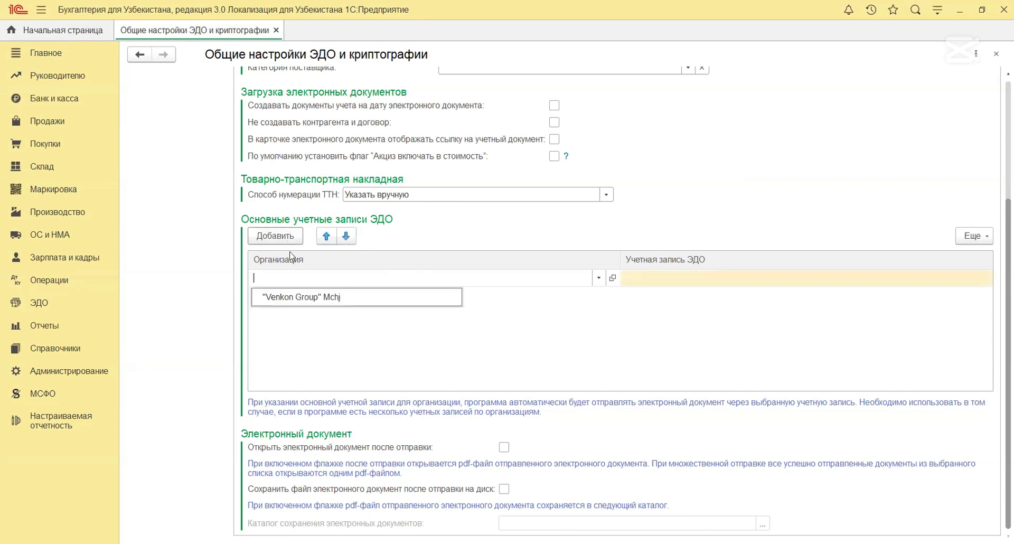
pyautogui.click(294, 302)
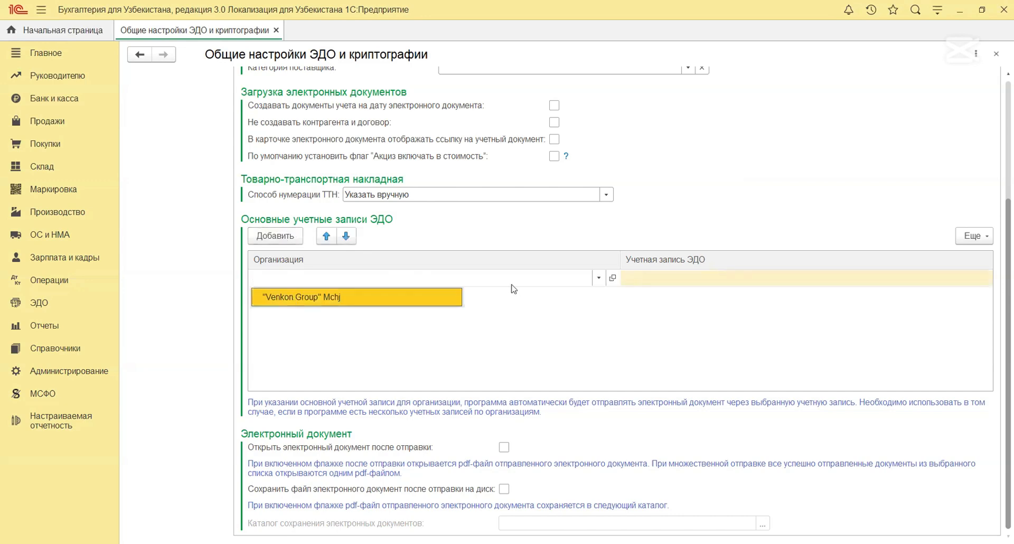
pyautogui.click(692, 314)
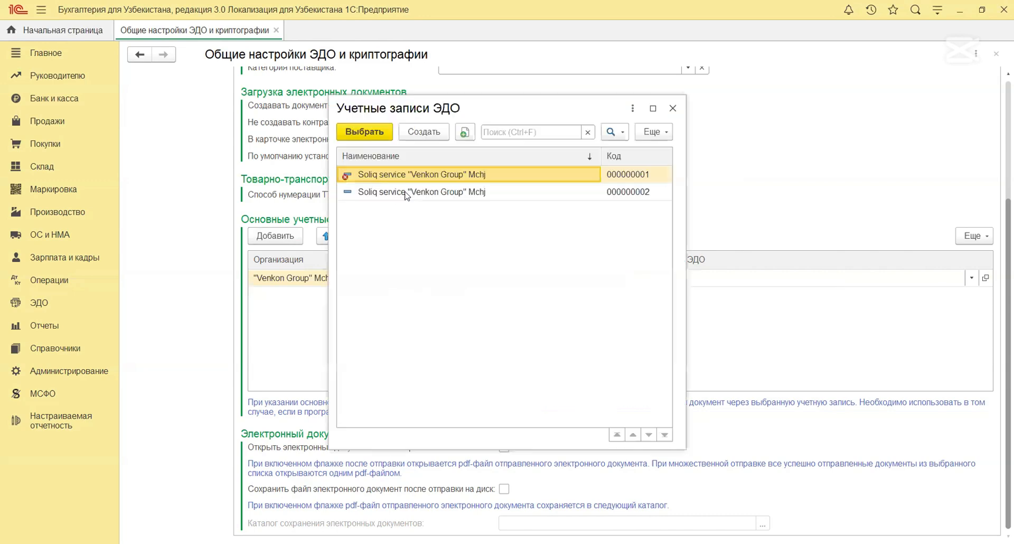
pyautogui.doubleClick(406, 194)
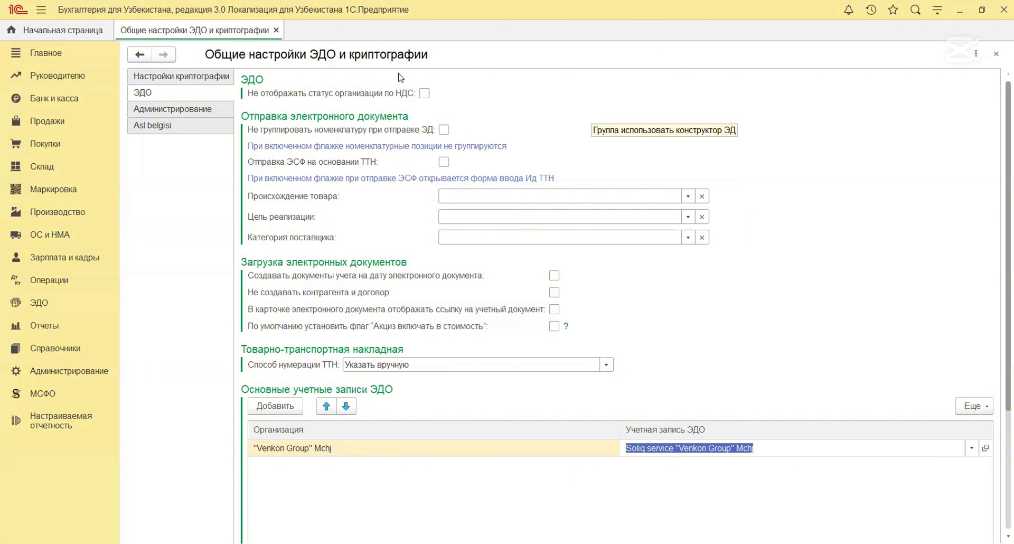
pyautogui.click(276, 30)
# Open the 16.05.2025 service sales act for "Didox Tech" Mchj and issue an invoice for it.
pyautogui.click(45, 121)
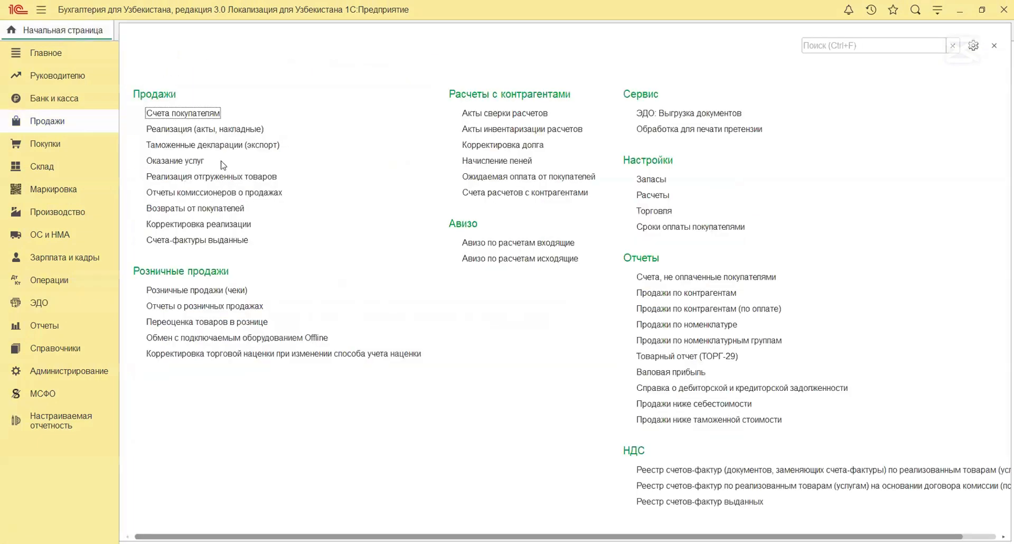
pyautogui.click(206, 129)
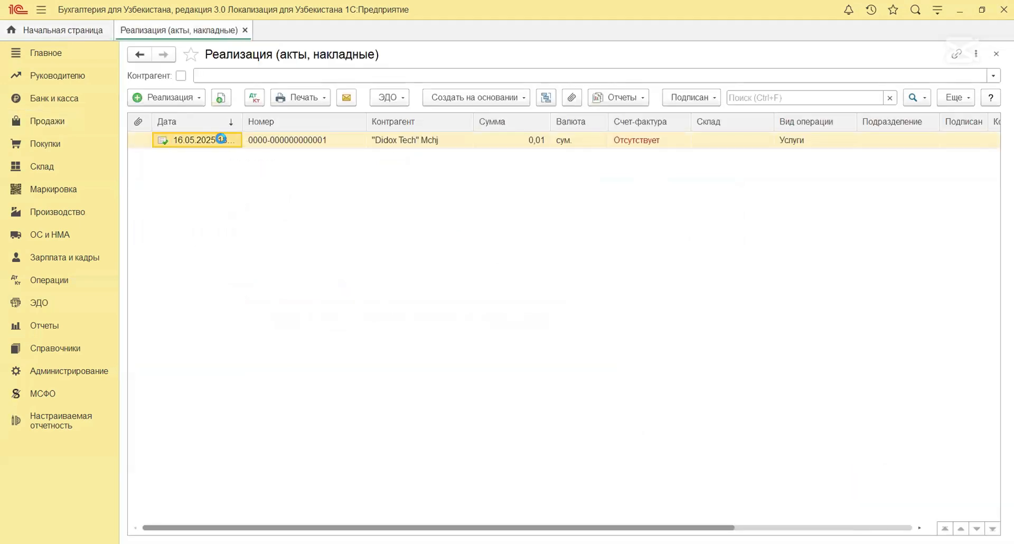
pyautogui.doubleClick(221, 140)
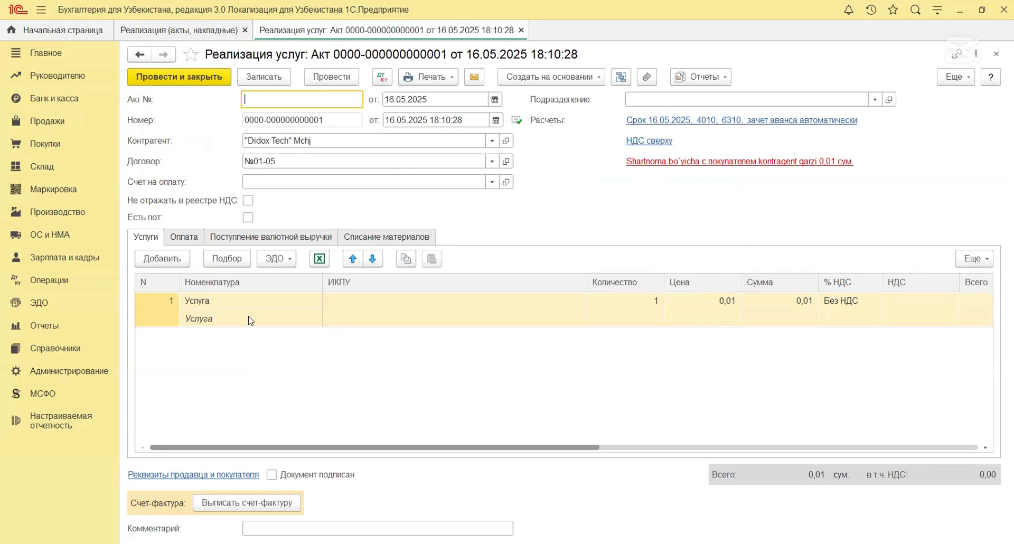
pyautogui.click(219, 506)
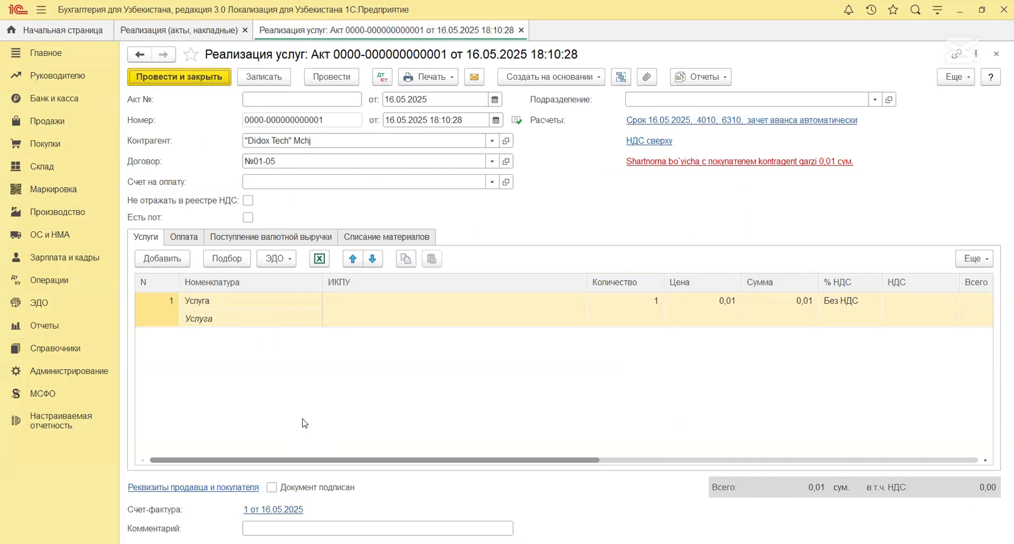
# Open the invoice issued for the sales act and create an electronic document from it.
pyautogui.click(296, 511)
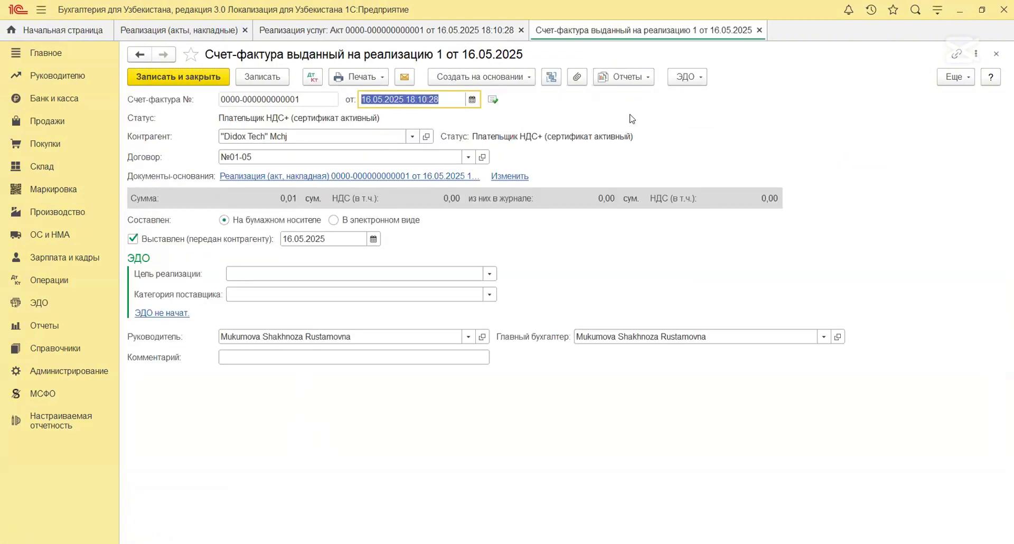
pyautogui.click(697, 78)
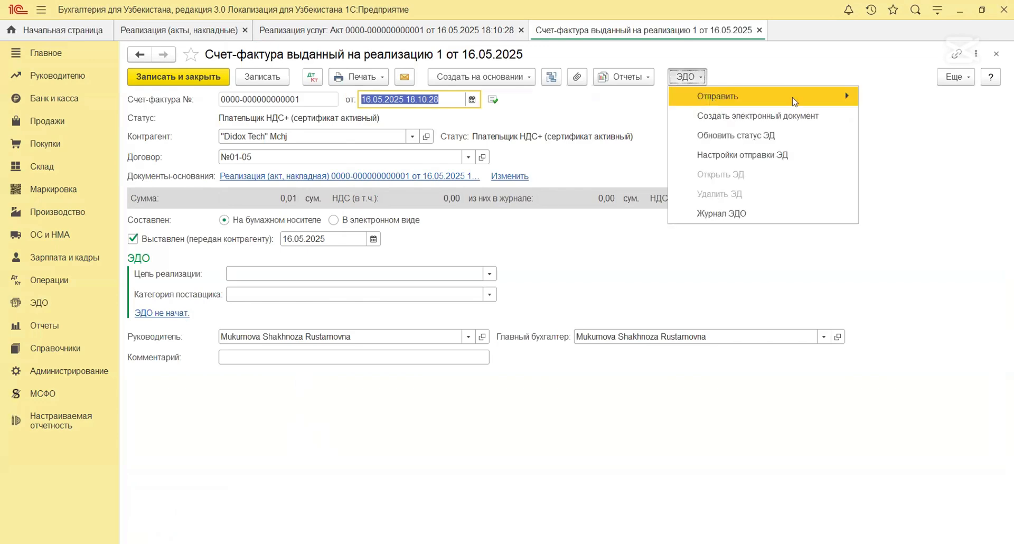
pyautogui.moveTo(795, 102)
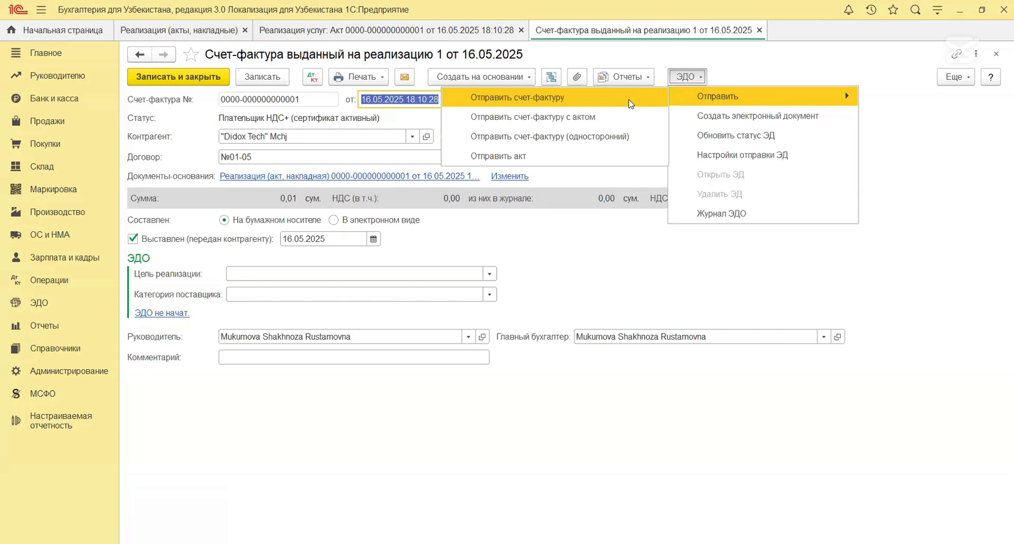
pyautogui.click(704, 114)
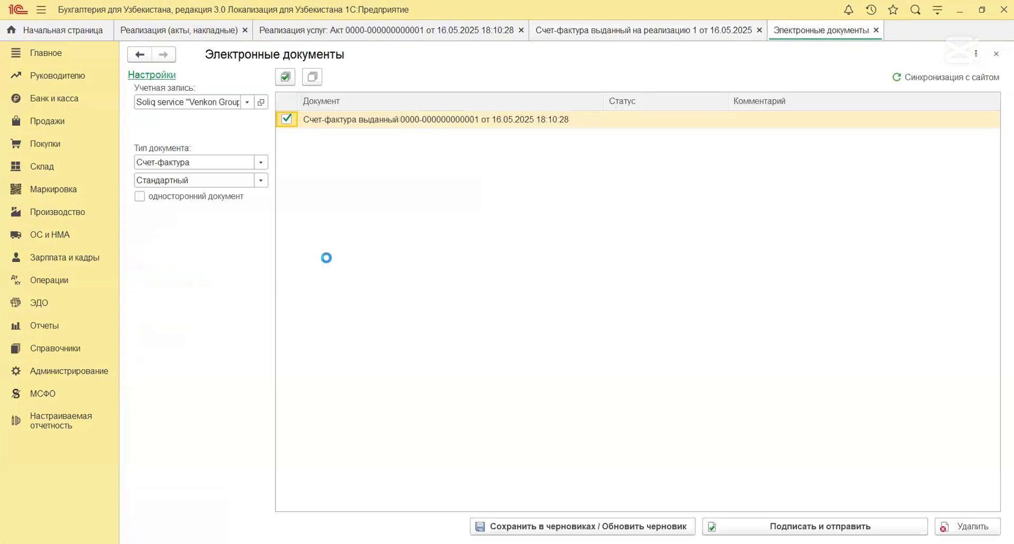
# Review the account, document type and invoice kind options of the electronic document, leaving the kind as Стандартный.
pyautogui.click(247, 102)
pyautogui.click(317, 195)
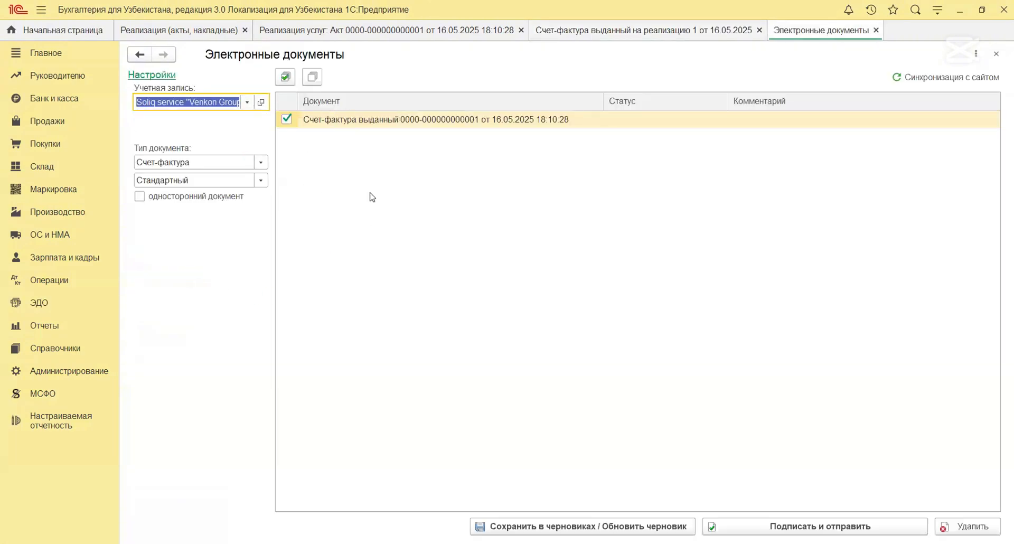
pyautogui.click(261, 163)
pyautogui.click(263, 180)
pyautogui.click(263, 181)
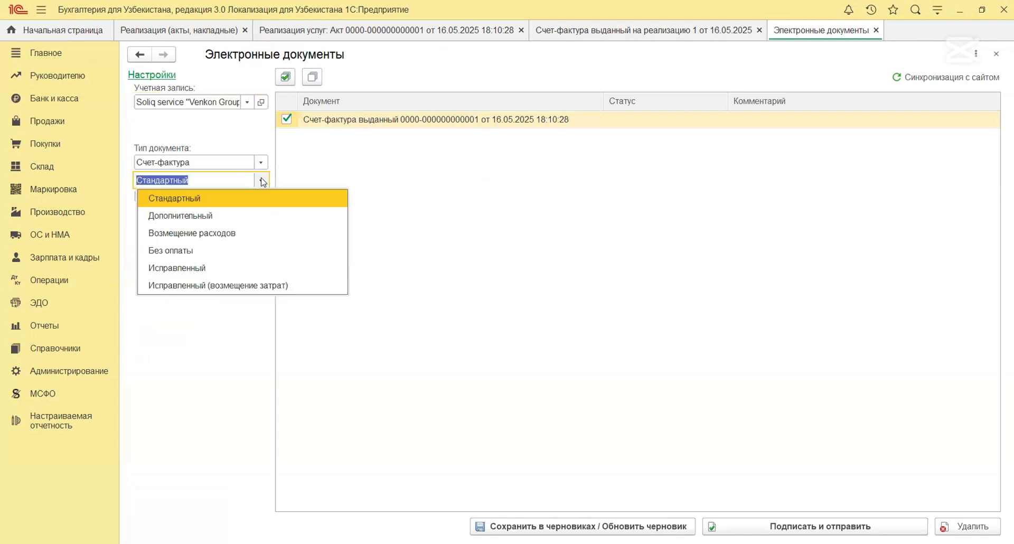
pyautogui.click(486, 182)
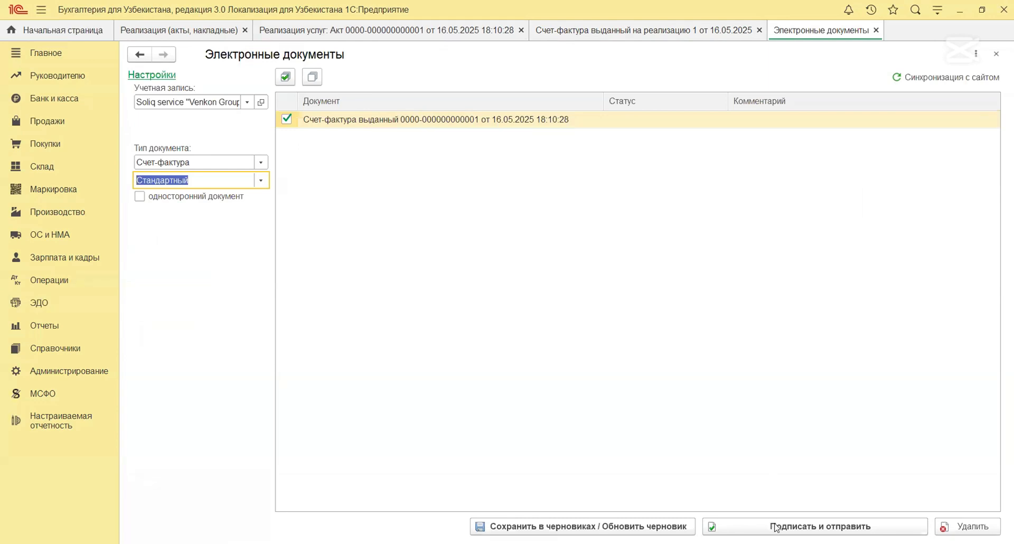